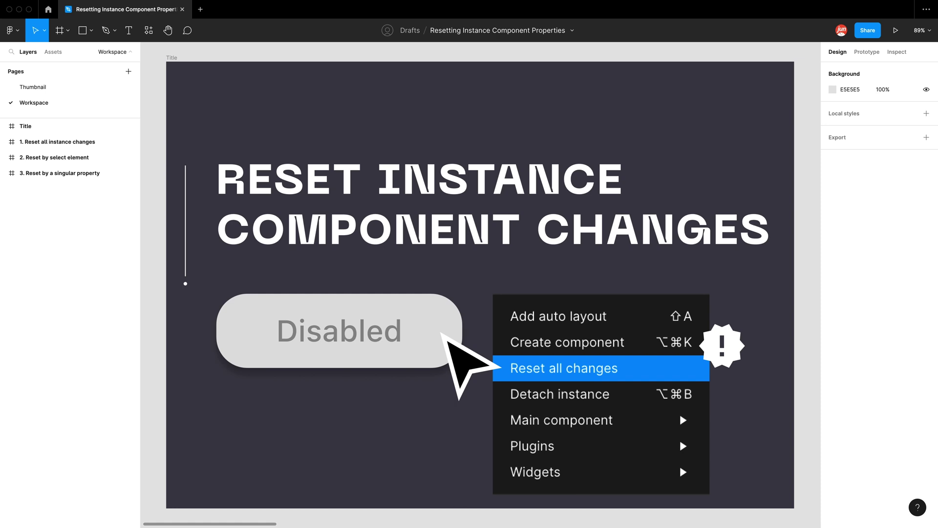
Duplicate the Primary button to its right and relabel the copy 'Disabled'.
key("n")
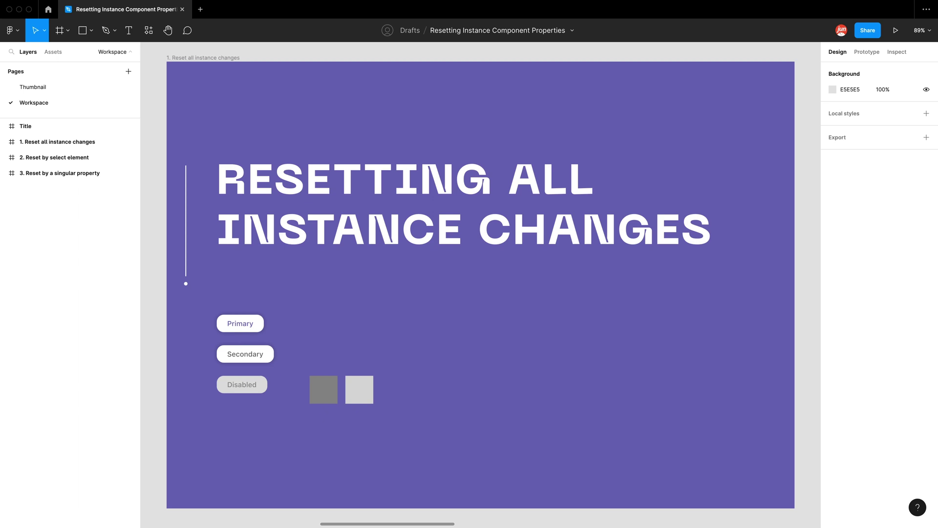
scroll(291, 366, "up", 6)
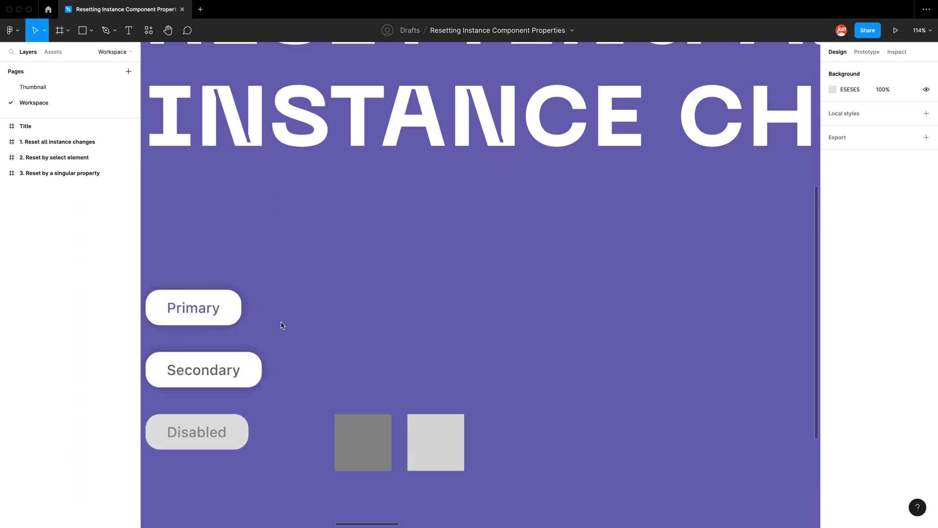
left_click(253, 250)
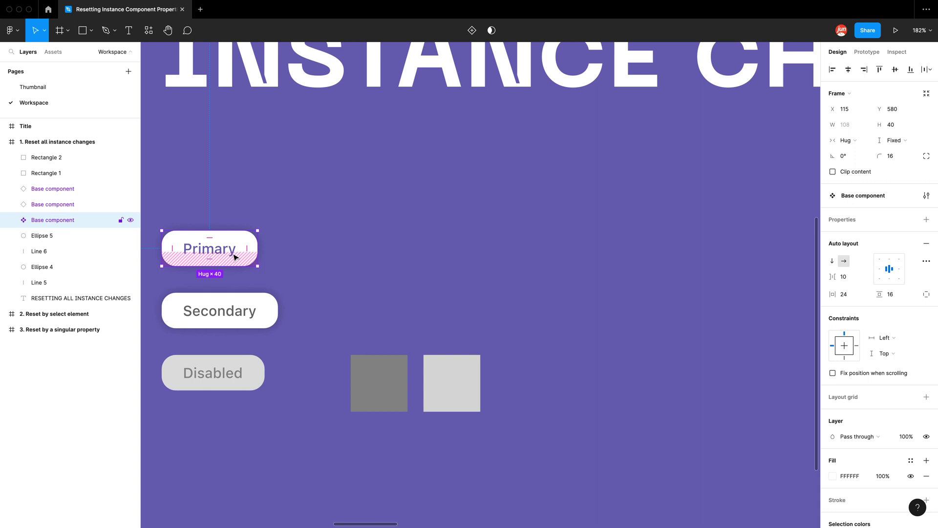
left_click_drag(222, 247, 568, 251)
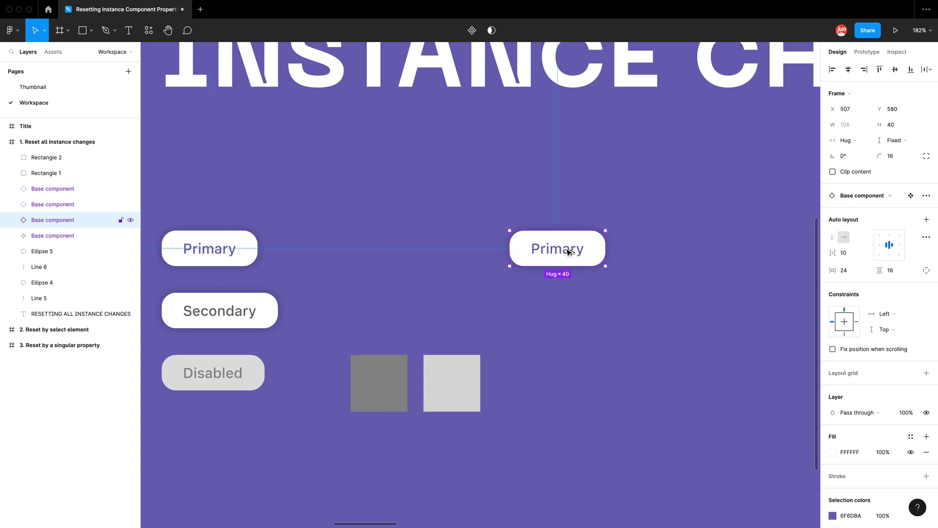
double_click(571, 253)
key("Return")
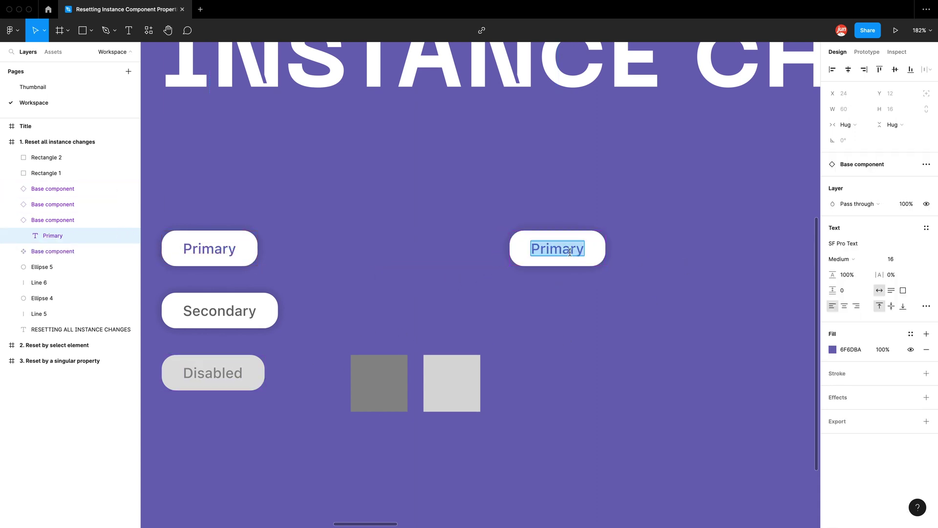
type("Disabled")
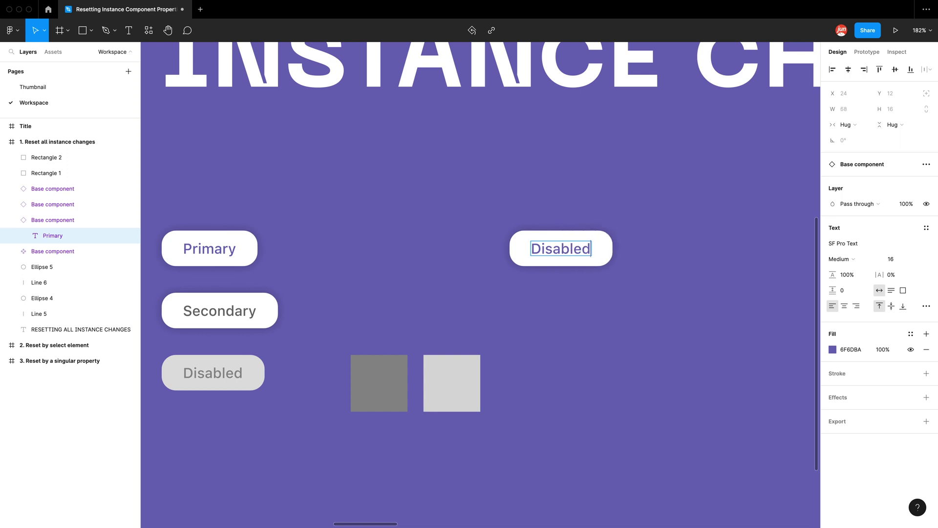
key("Escape")
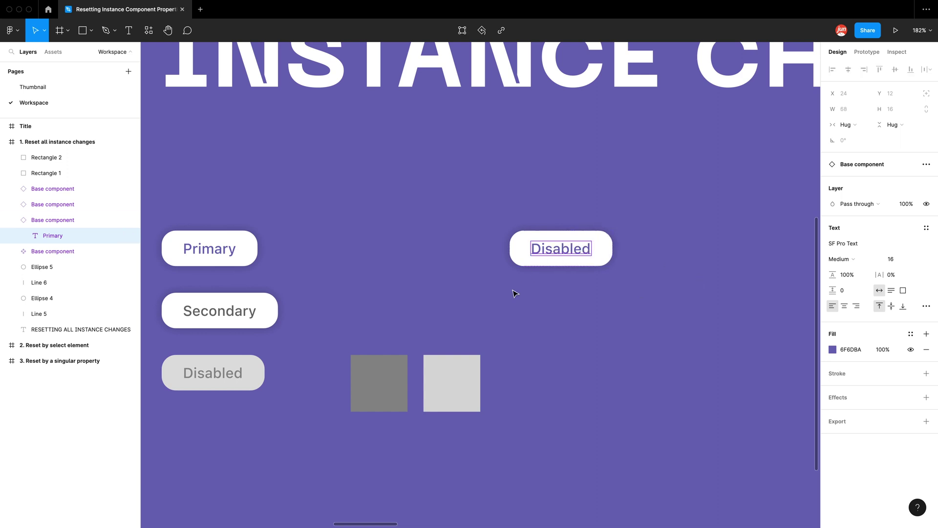
Give the Disabled label the dark grey swatch's colour with the eyedropper.
left_click(832, 350)
left_click(717, 419)
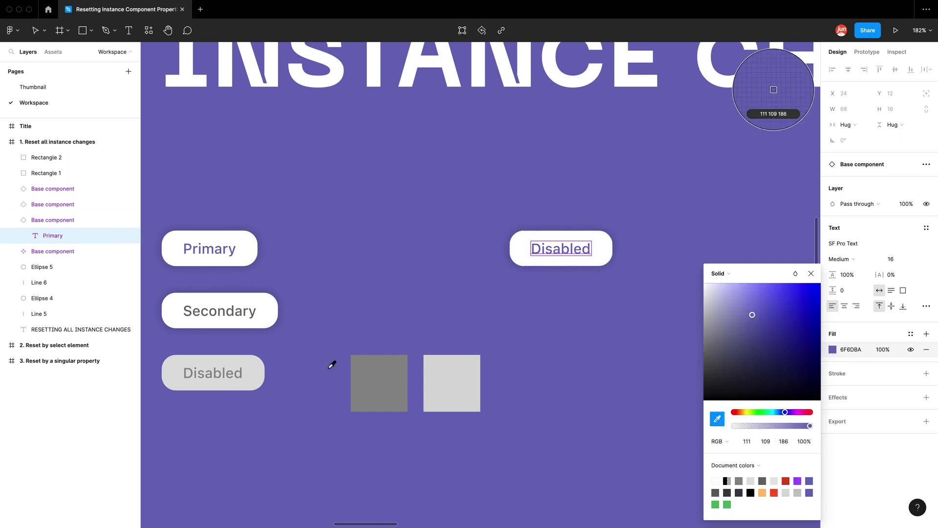
left_click(366, 383)
left_click(520, 243)
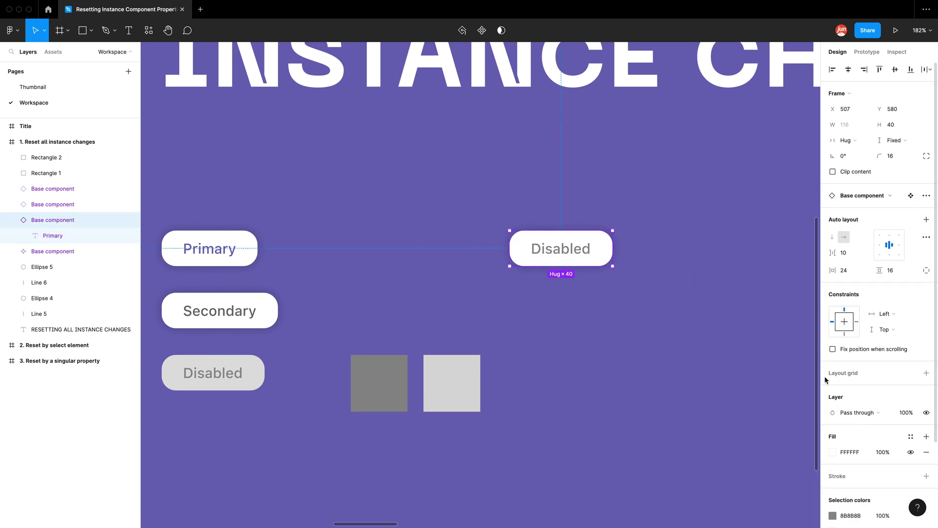
Fill the copied button with the light grey swatch's colour.
left_click(832, 452)
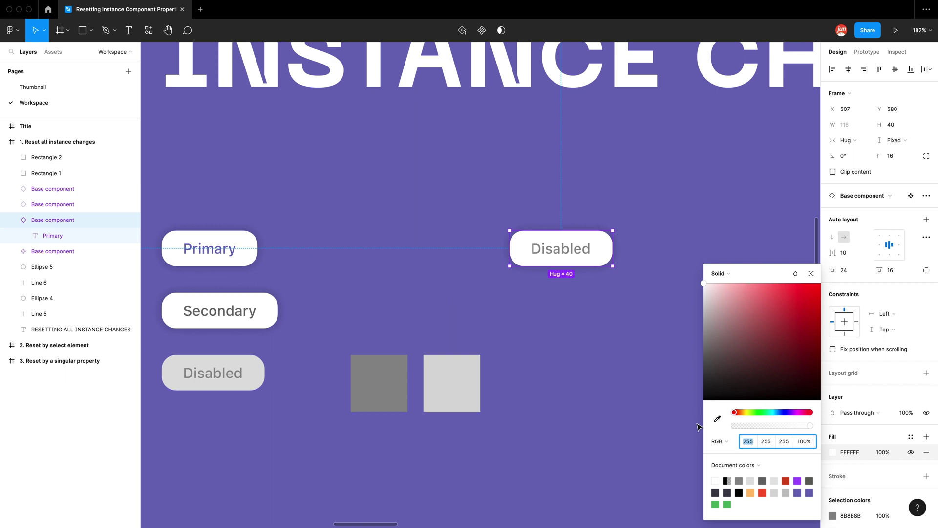
left_click(717, 419)
left_click(446, 383)
Reset all changes on the Disabled copy, reverting it to a white Primary button.
left_click(532, 359)
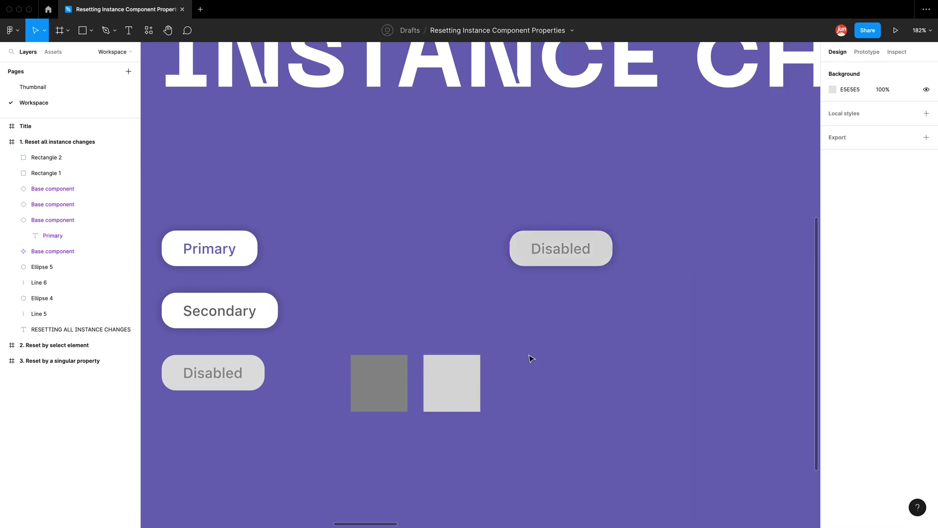
right_click(565, 263)
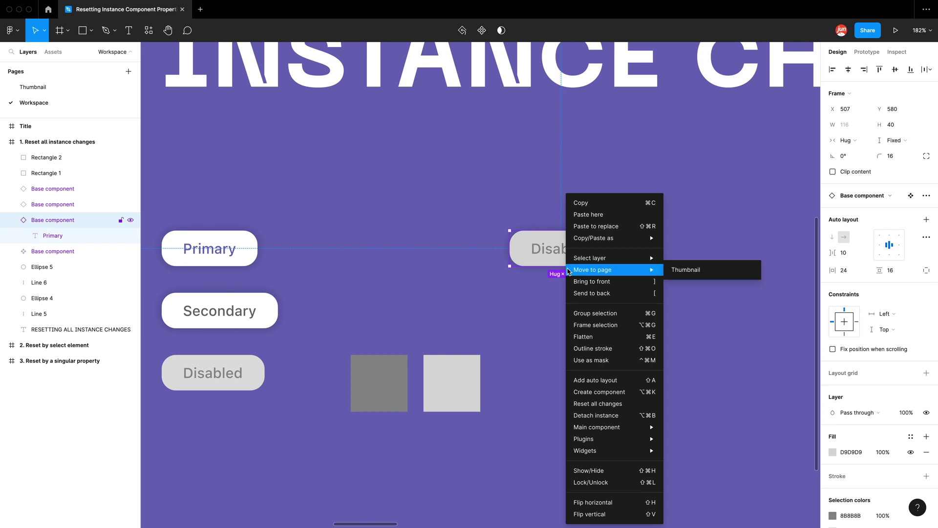
left_click(606, 405)
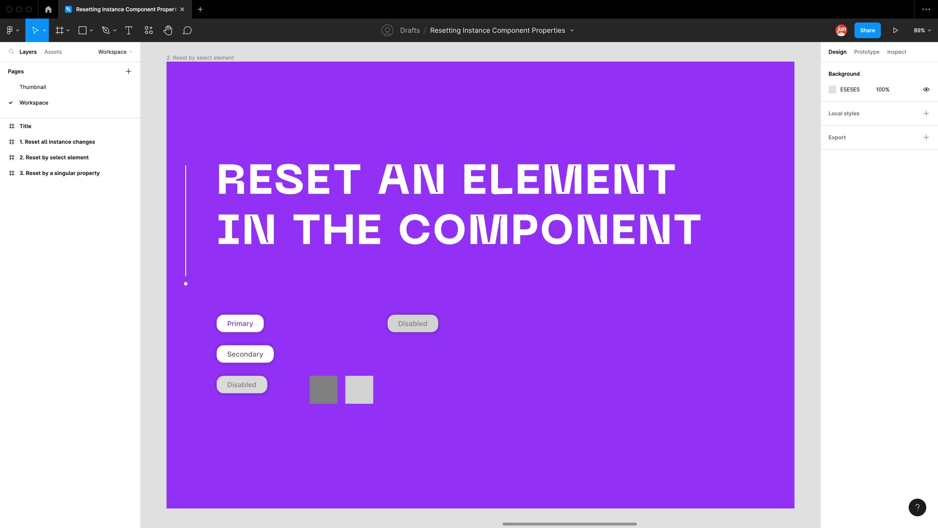
Zoom in on the upper-right copy and deep-select its 'Disabled' label text layer.
scroll(325, 404, "up", 10)
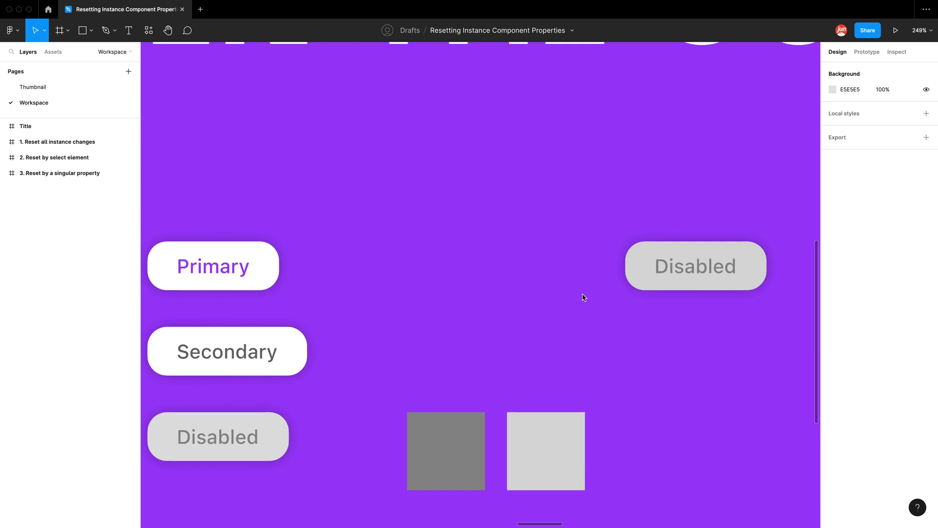
scroll(537, 283, "right", 5)
scroll(519, 239, "up", 5)
scroll(526, 242, "down", 1)
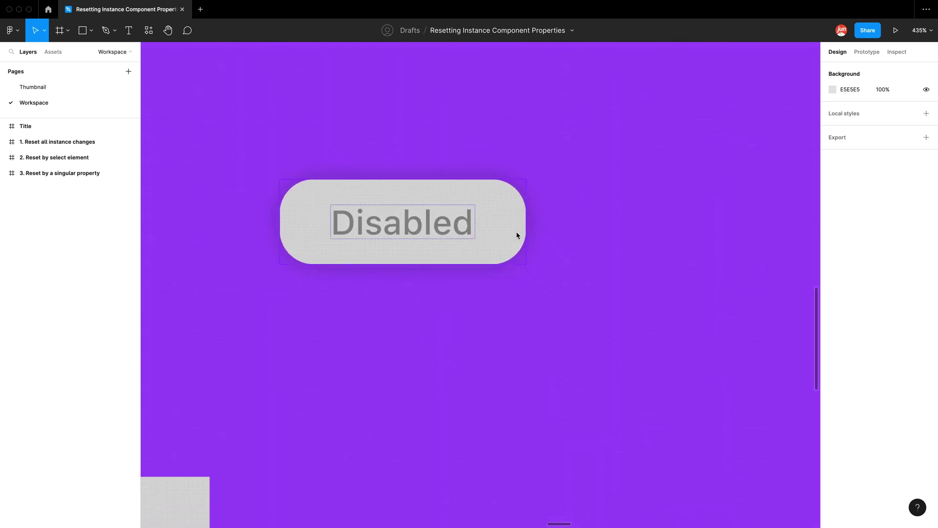
double_click(364, 225)
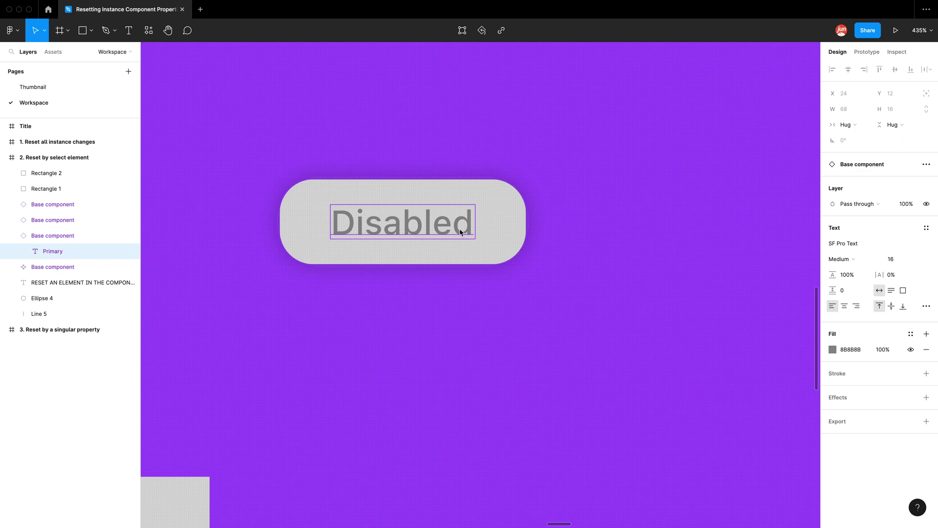
Reset all changes on the label layer only, restoring 'Primary' in A259FF purple.
right_click(410, 223)
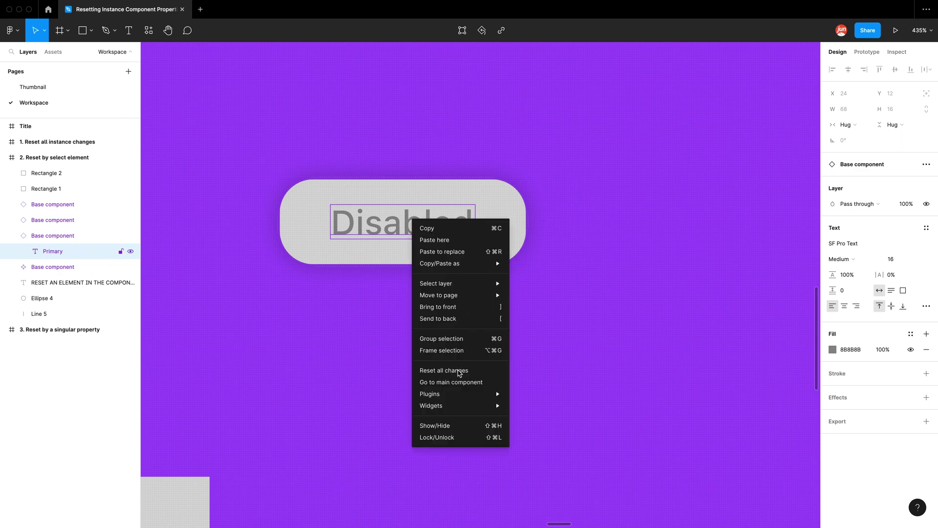
left_click(450, 373)
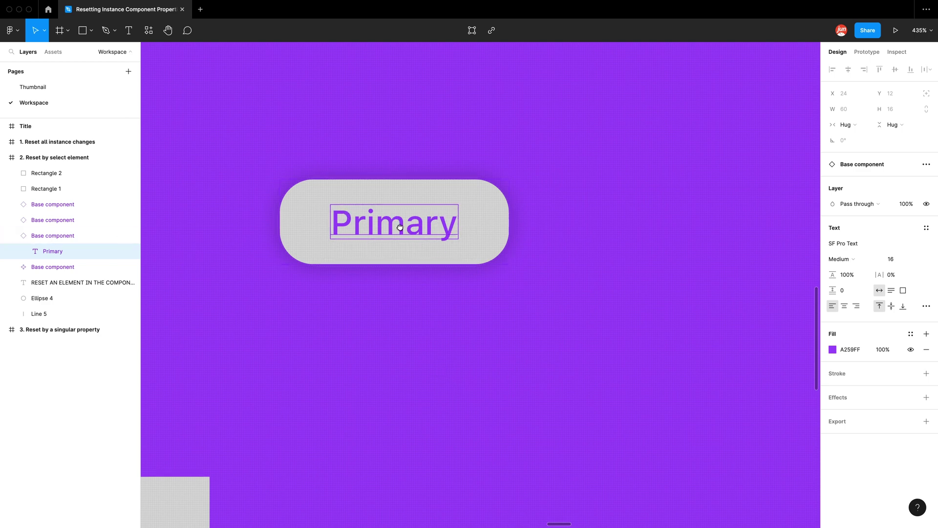
scroll(406, 230, "up", 2)
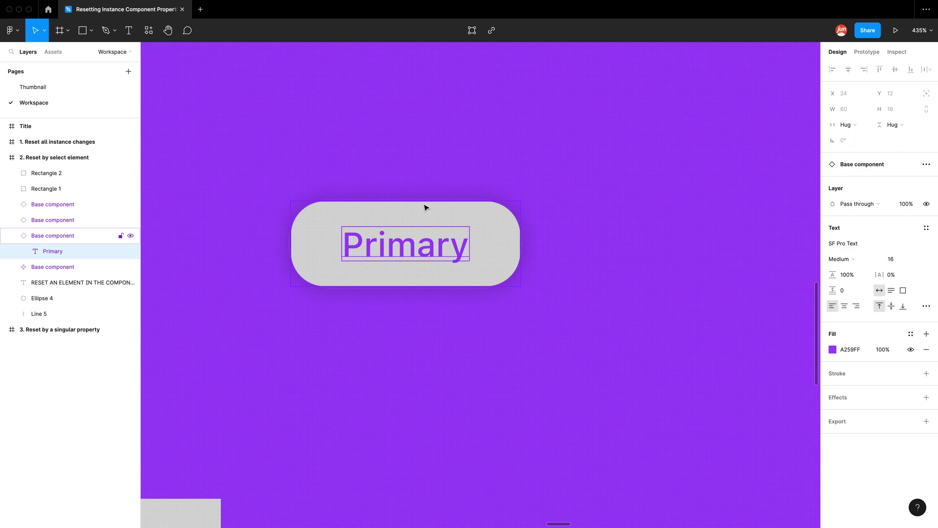
Undo the label reset so the copy reads 'Disabled' in grey again.
left_click(427, 176)
key("ctrl+z")
key("ctrl+z")
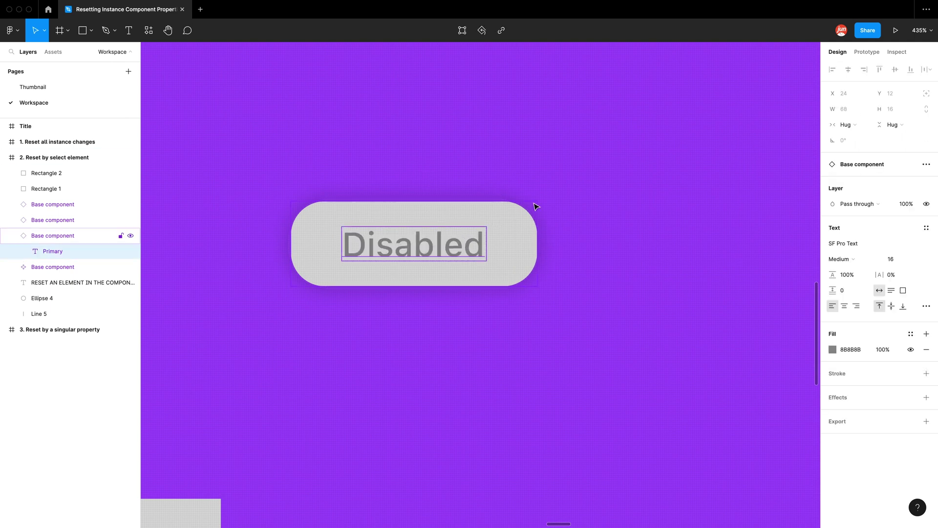
left_click(531, 208)
Reset all changes on the whole button instance, making it a white Primary button.
left_click(522, 224)
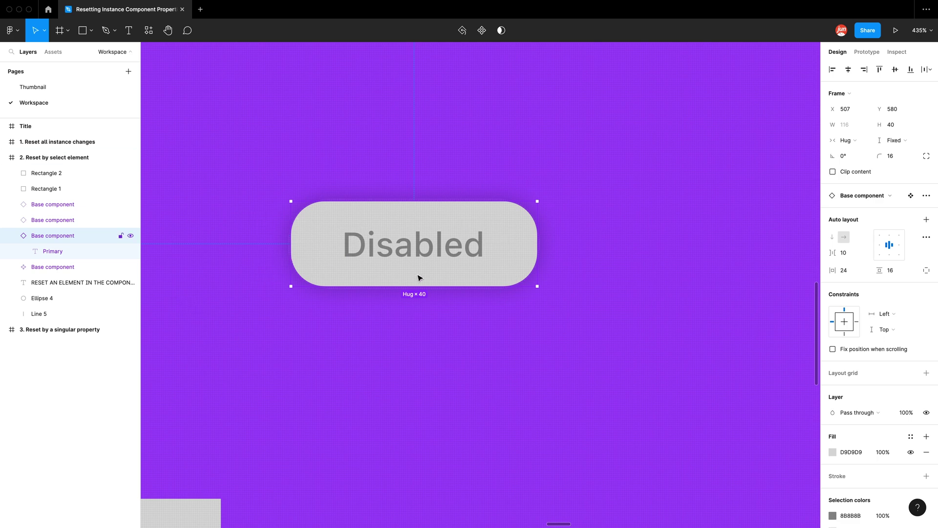
right_click(491, 220)
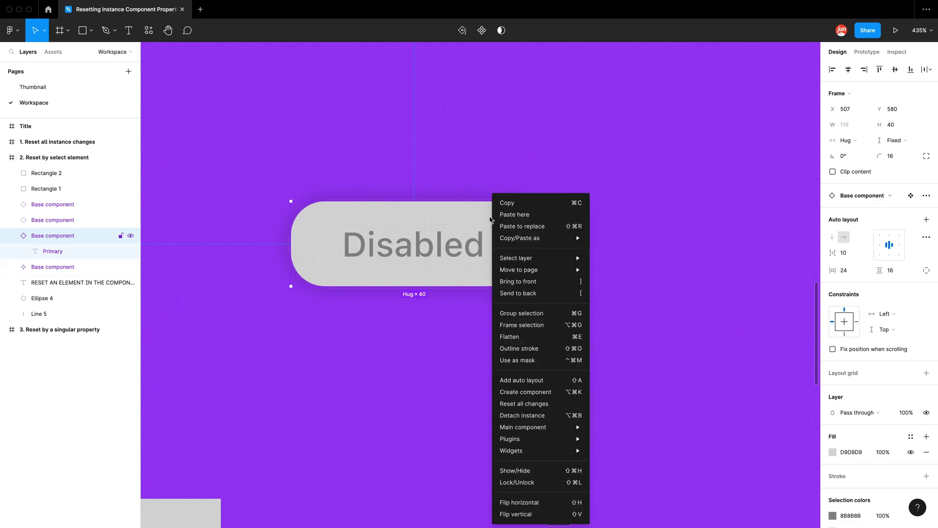
left_click(547, 404)
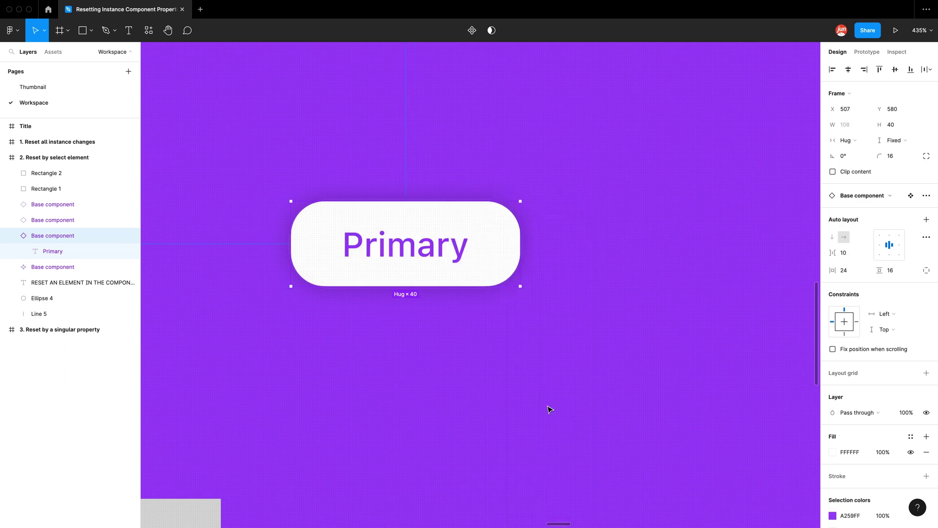
left_click(549, 409)
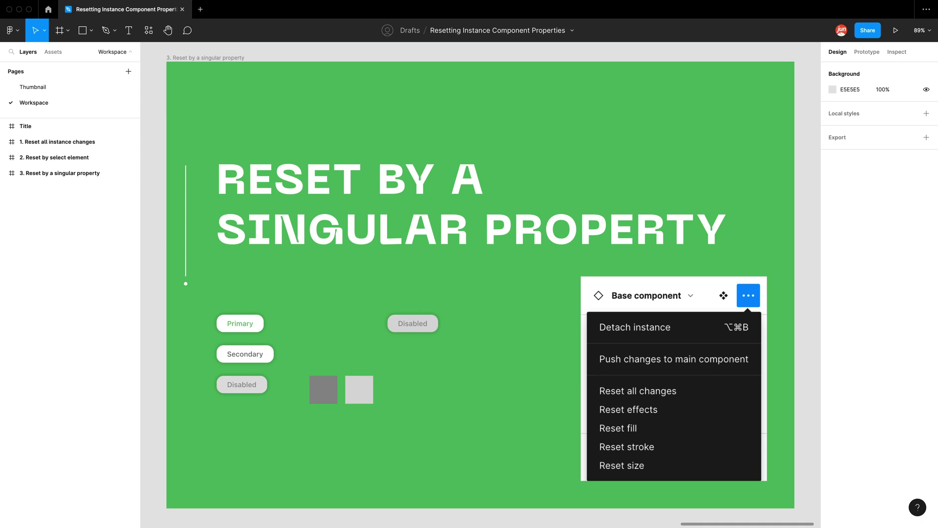
Select the upper-right Disabled copy and glance at its instance swap list.
left_click(413, 333)
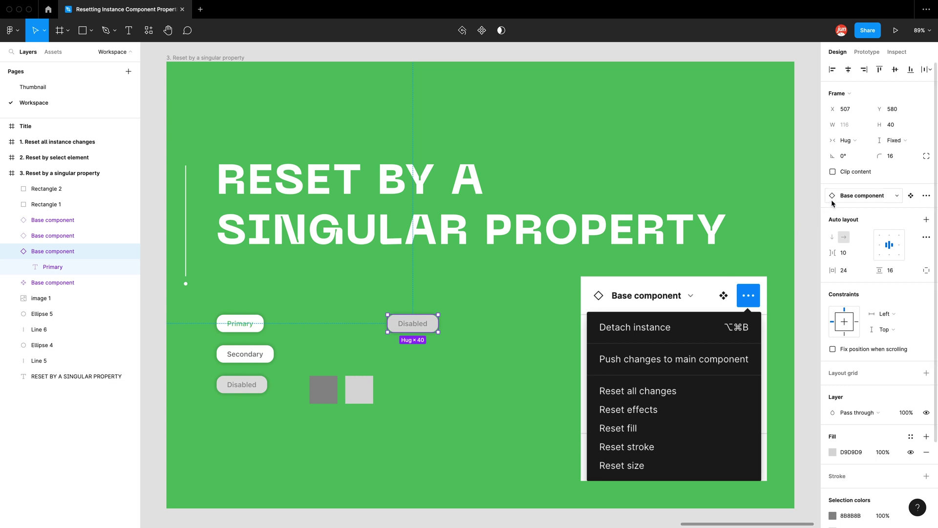
left_click(876, 197)
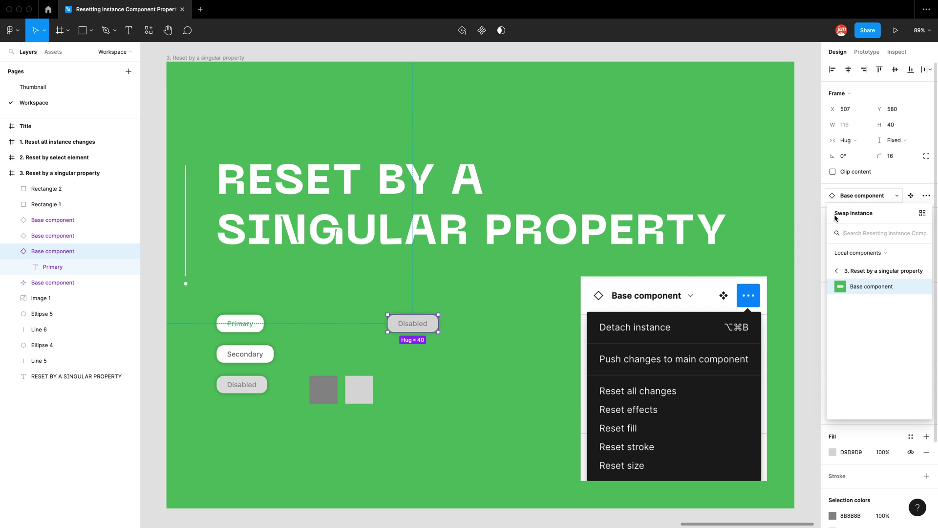
left_click(884, 197)
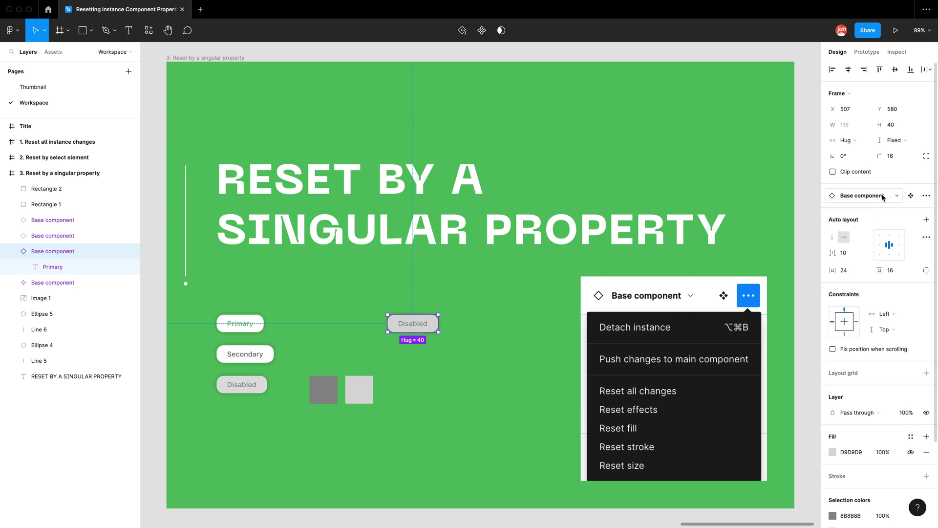
Reset only the button's fill to white FFFFFF, keeping the grey 'Disabled' label.
left_click(925, 197)
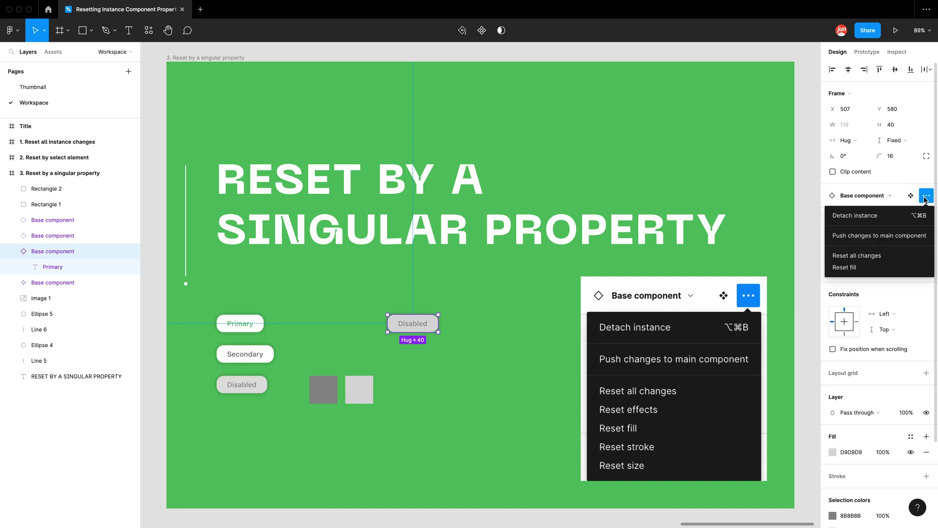
left_click(876, 268)
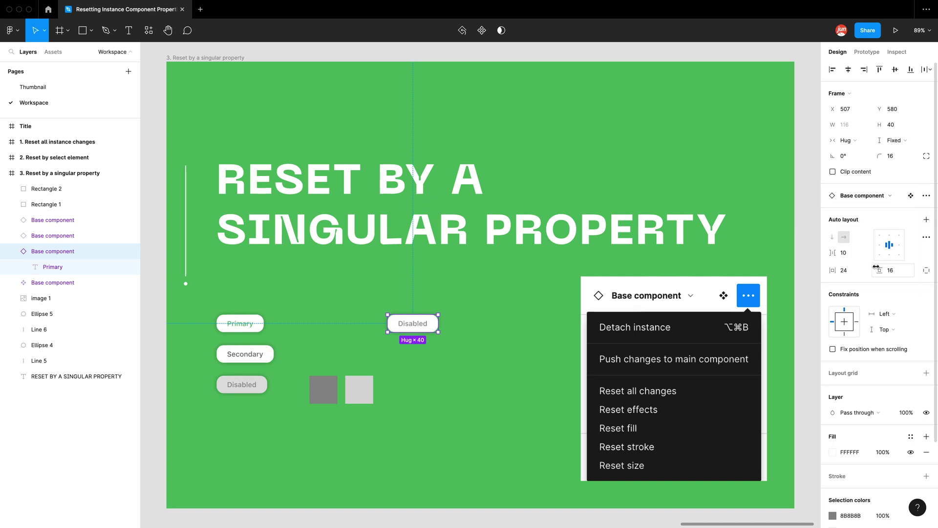
scroll(341, 318, "up", 5)
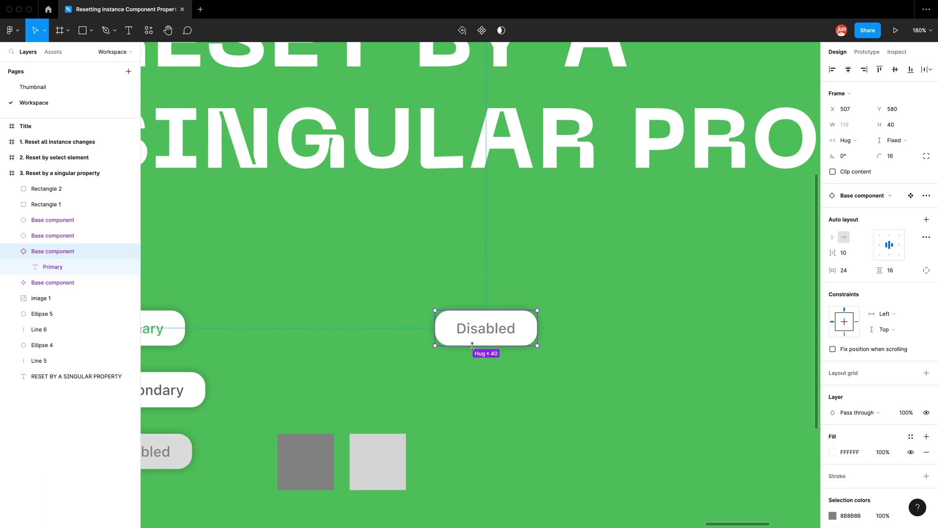
scroll(508, 343, "up", 4)
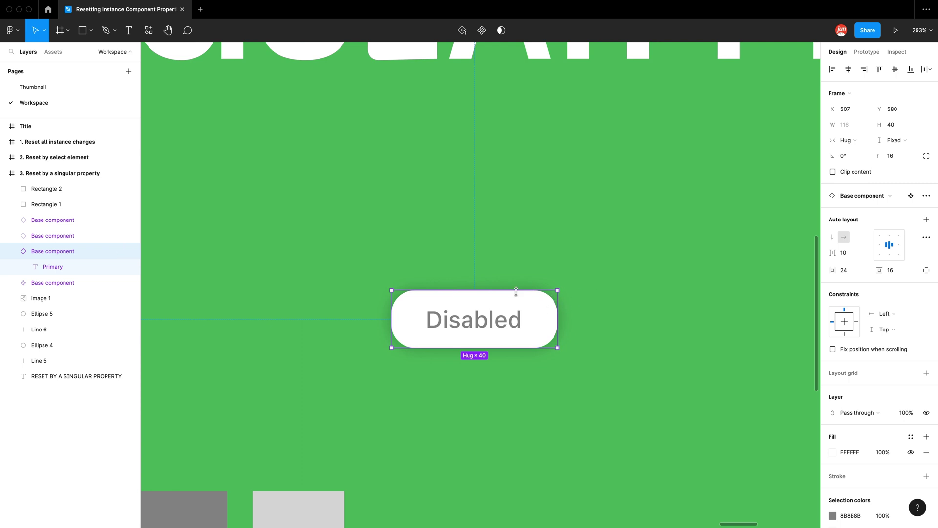
Duplicate the Primary button above the original, widen it, then shrink it back to 108.
scroll(503, 310, "down", 2)
scroll(346, 333, "right", 5)
scroll(480, 257, "left", 2)
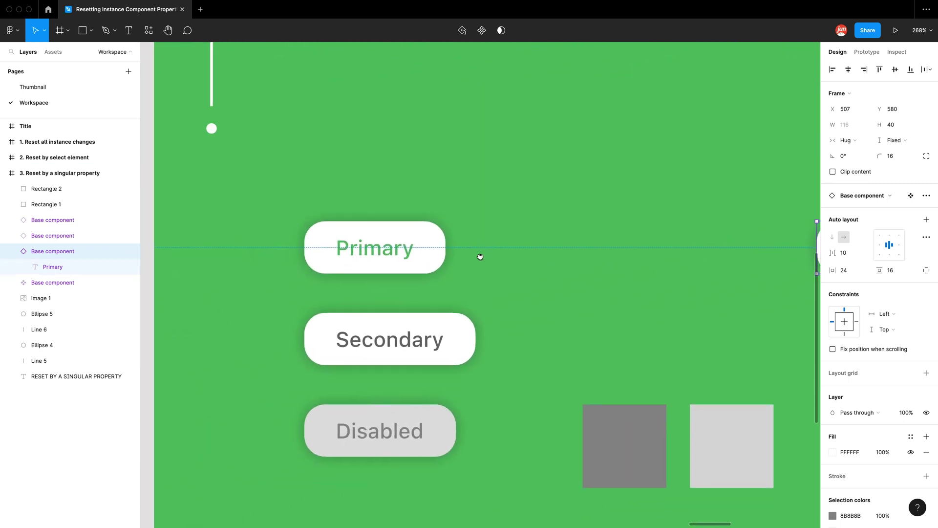
left_click(464, 233)
left_click(430, 247)
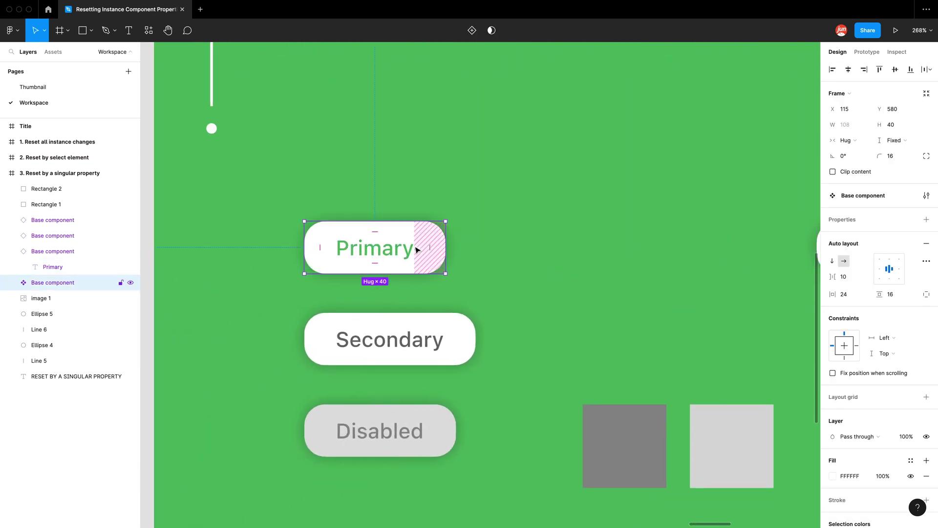
left_click_drag(399, 254, 400, 161)
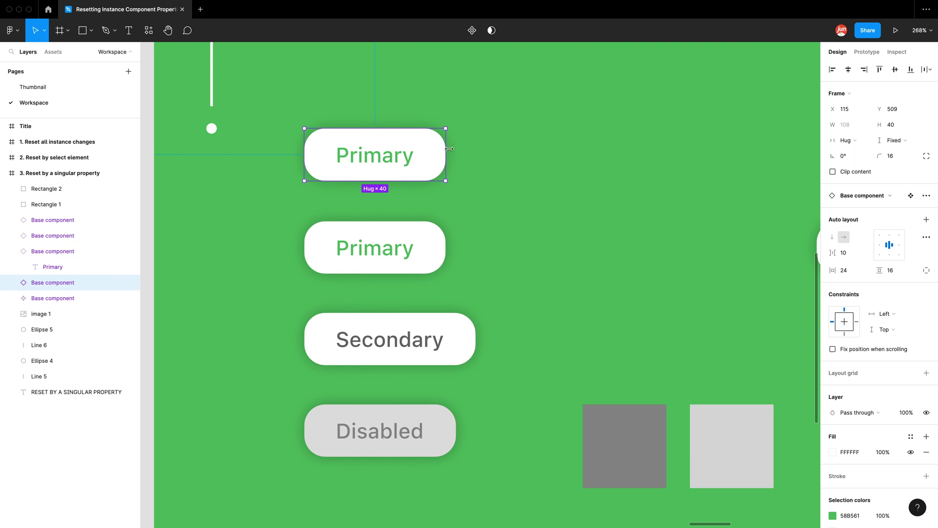
left_click_drag(449, 148, 568, 151)
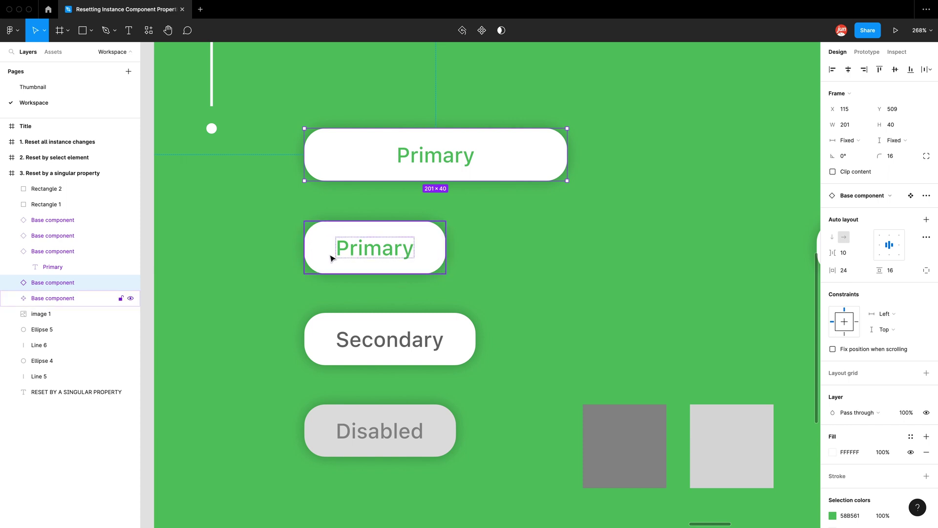
left_click_drag(570, 156, 445, 198)
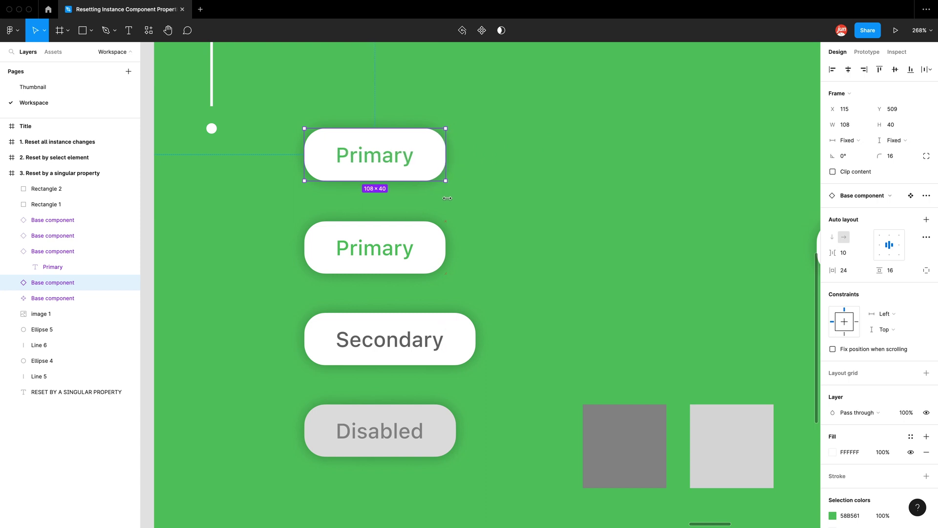
left_click(433, 245)
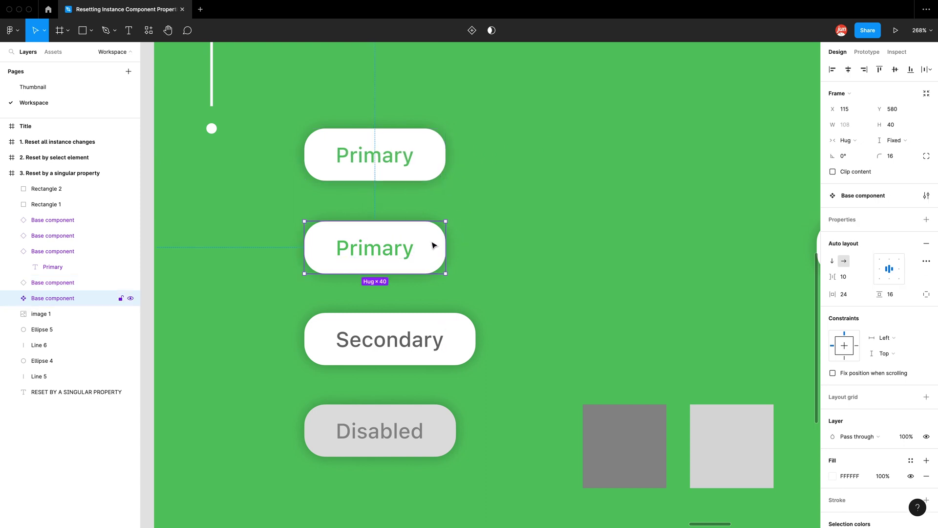
Reset the top Primary copy's size override to the component's 108×40 via instance options.
left_click_drag(445, 249, 503, 249)
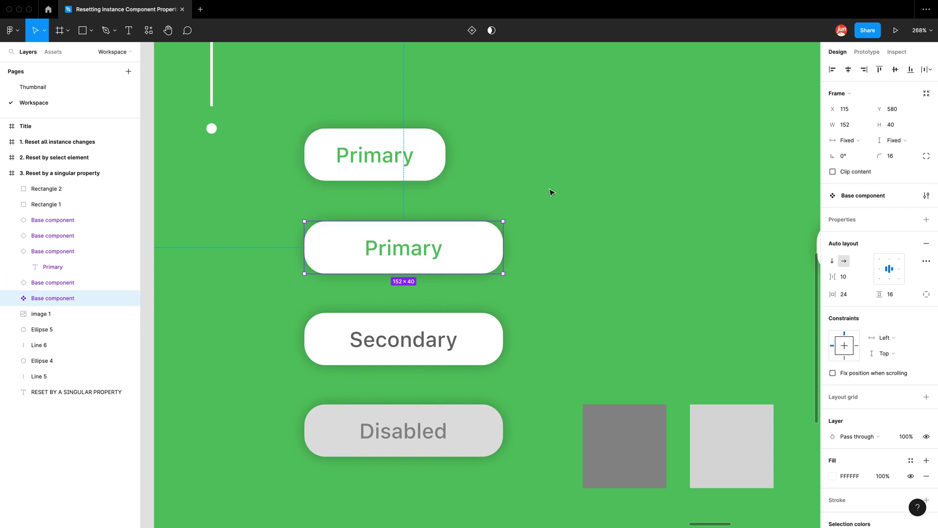
key("ctrl+z")
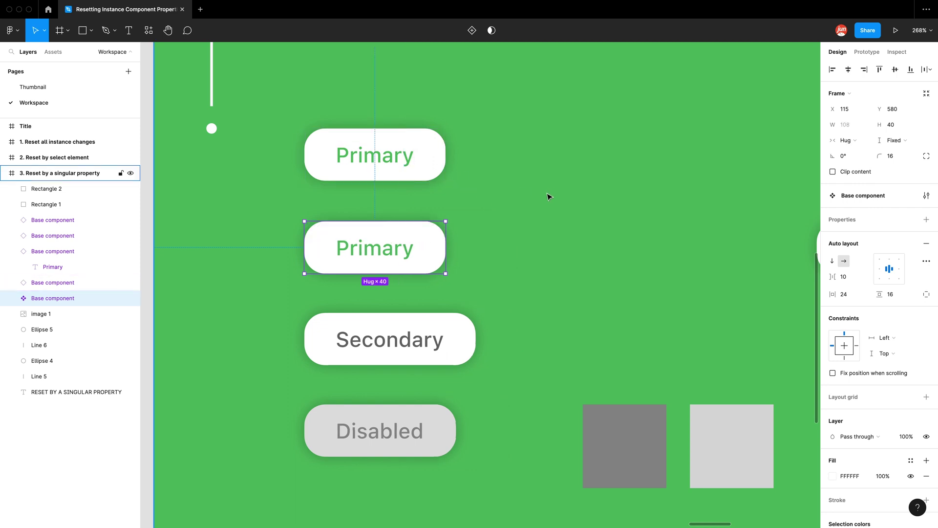
left_click(440, 164)
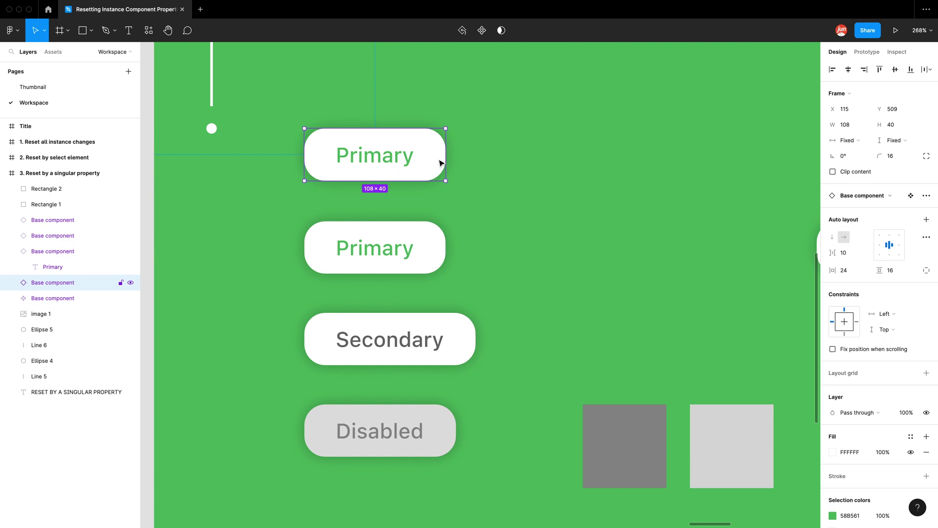
left_click(927, 198)
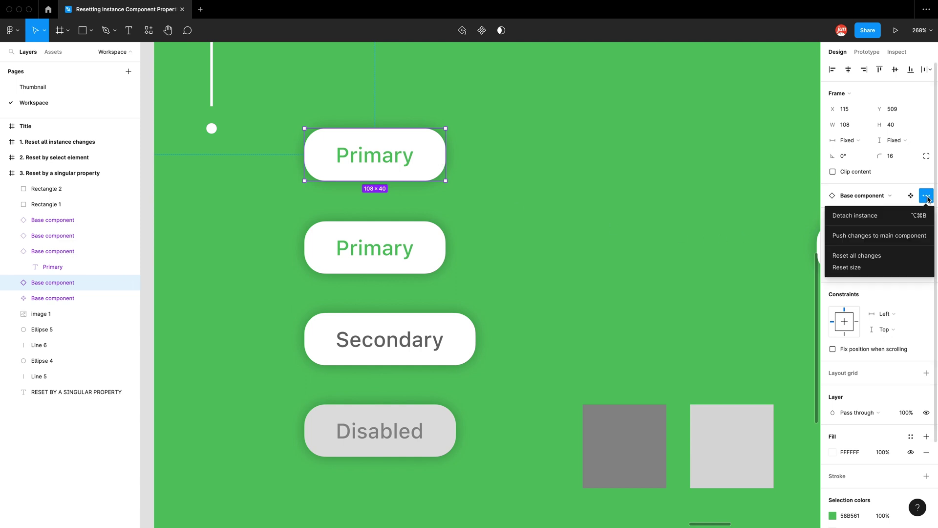
left_click(862, 269)
Widen the second Primary button to 139, then undo the change.
left_click(433, 250)
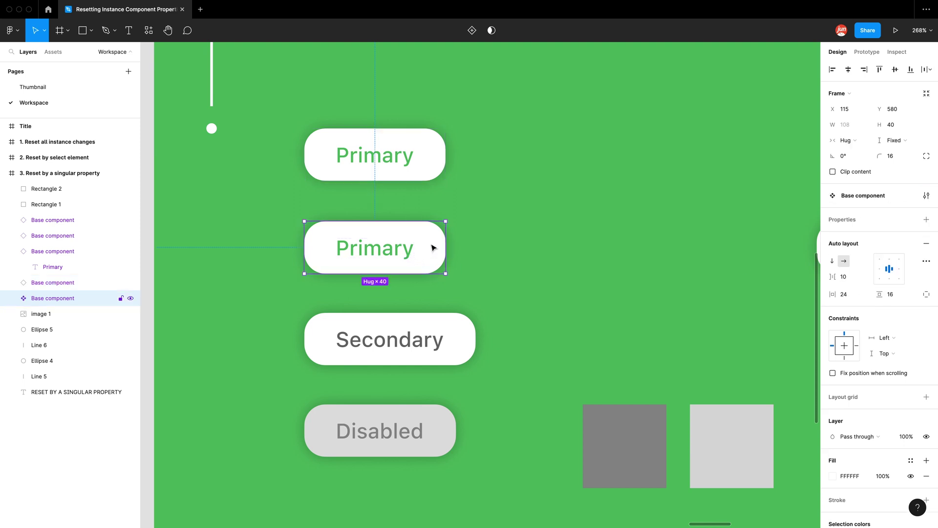
left_click_drag(448, 246, 484, 239)
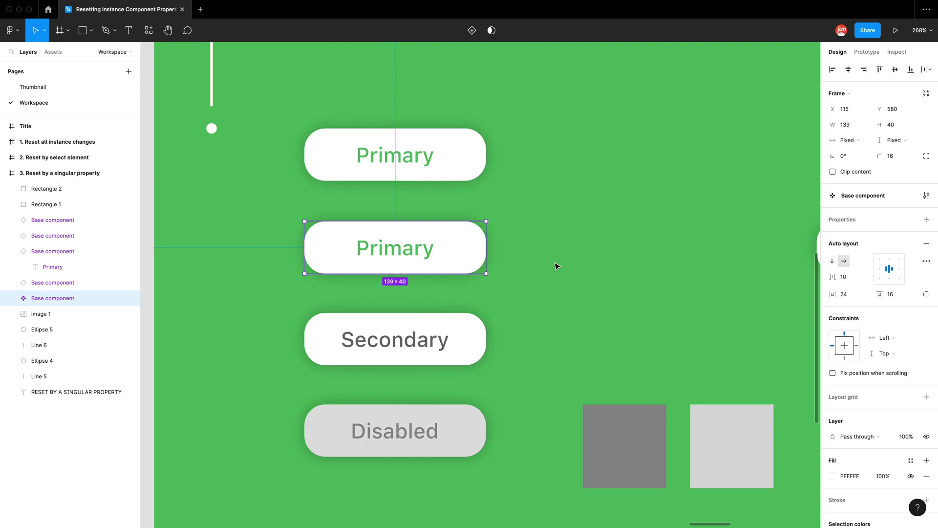
key("ctrl+z")
left_click(511, 233)
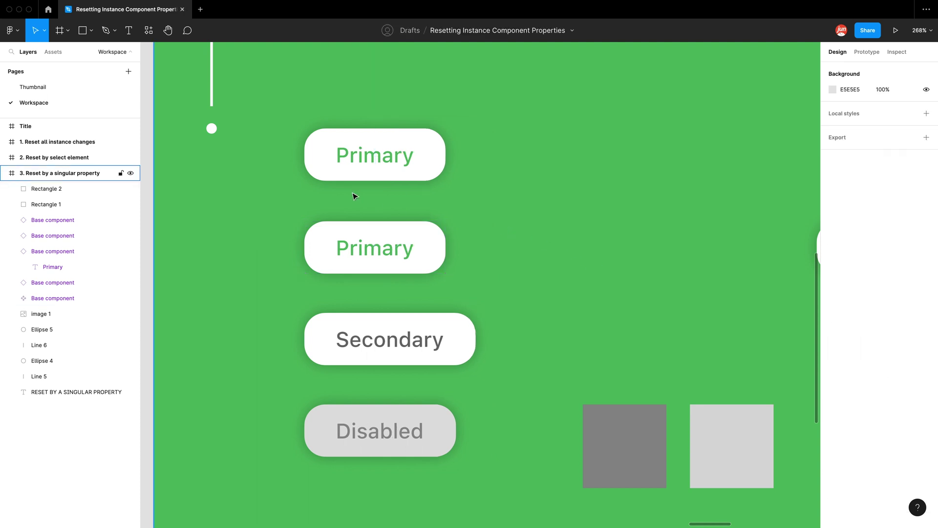
scroll(350, 196, "down", 3)
scroll(350, 196, "down", 3)
scroll(456, 209, "up", 3)
scroll(312, 209, "right", 5)
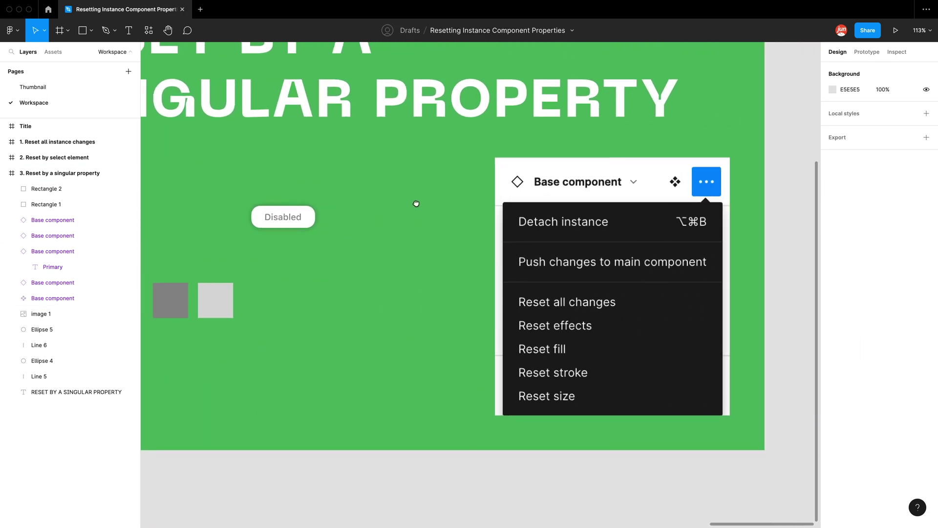
scroll(419, 221, "up", 1)
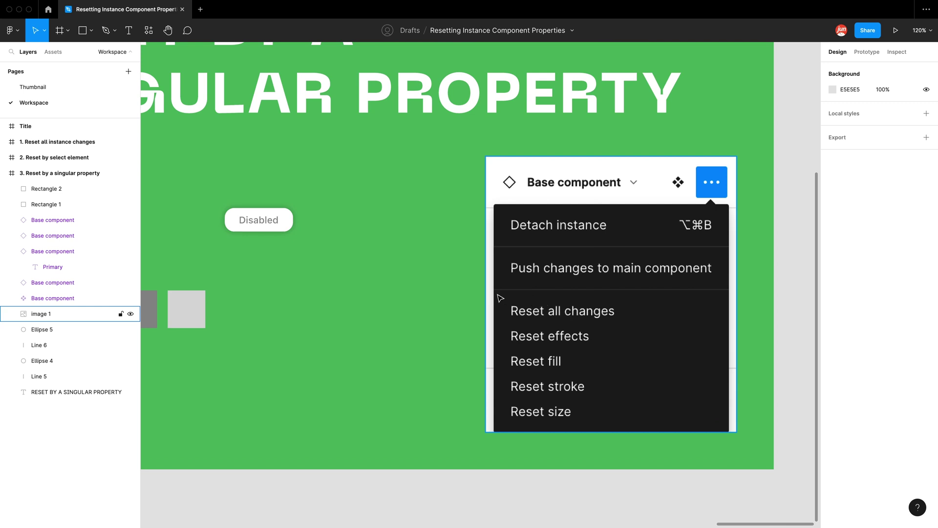
left_click(438, 293)
scroll(203, 204, "up", 5)
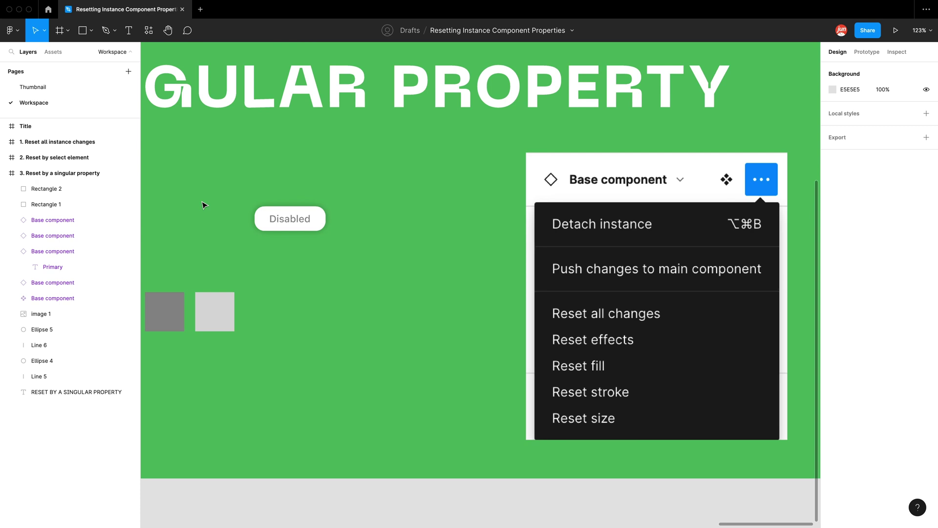
scroll(258, 214, "up", 4)
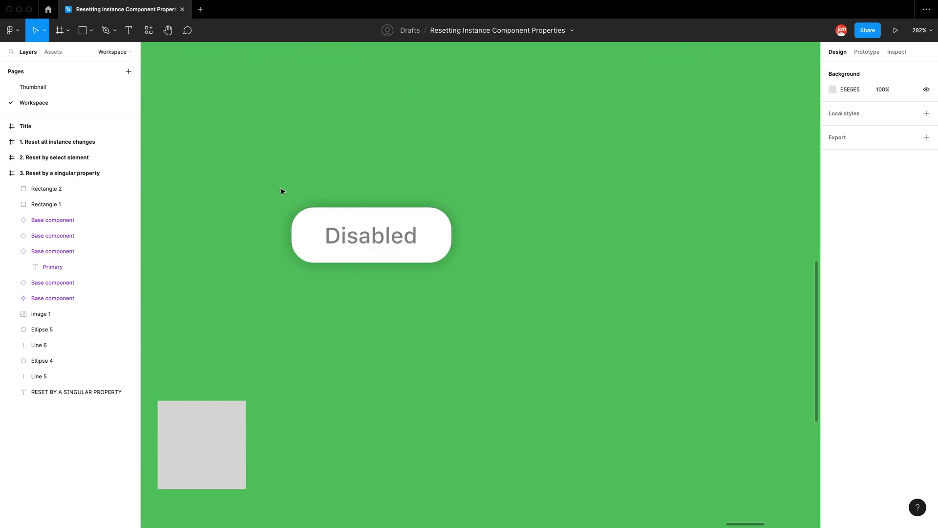
Move the Disabled button beside the second Primary button.
left_click(311, 214)
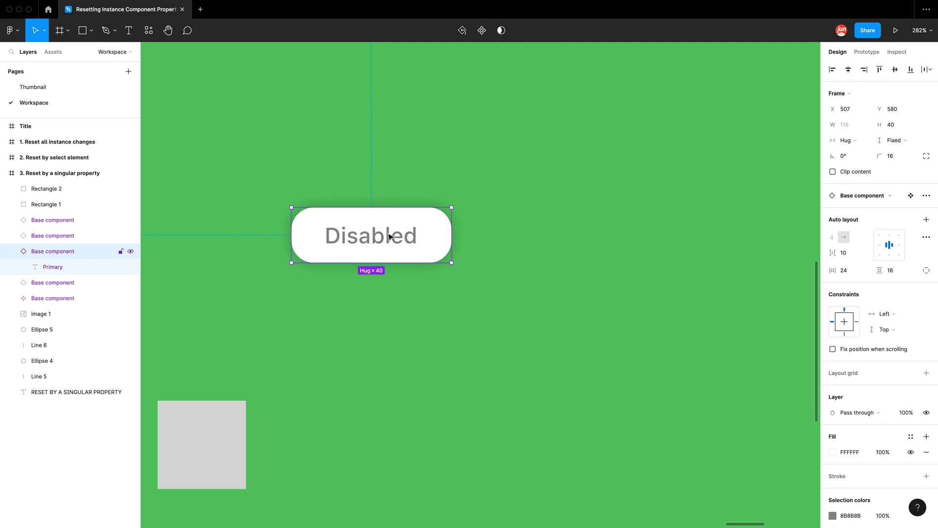
left_click_drag(356, 236, 684, 256)
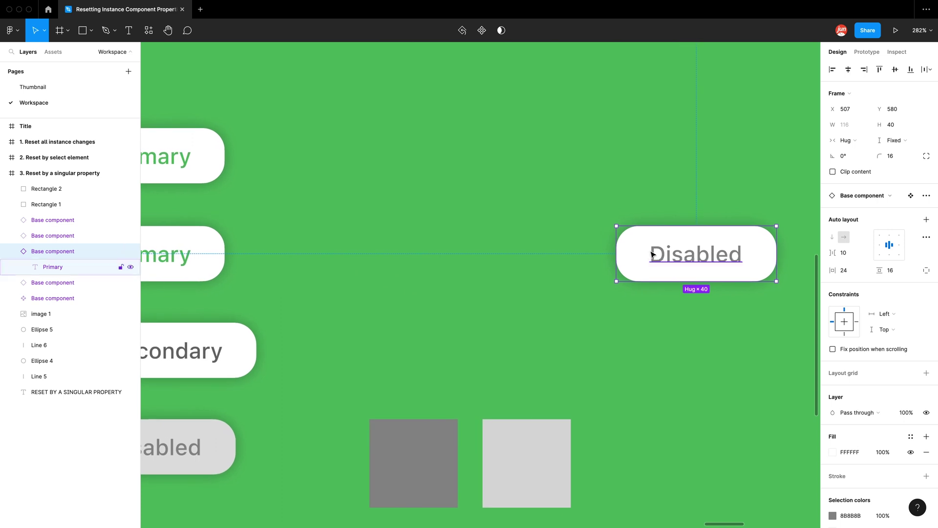
scroll(642, 251, "down", 3)
key("ctrl+z")
scroll(293, 253, "up", 5)
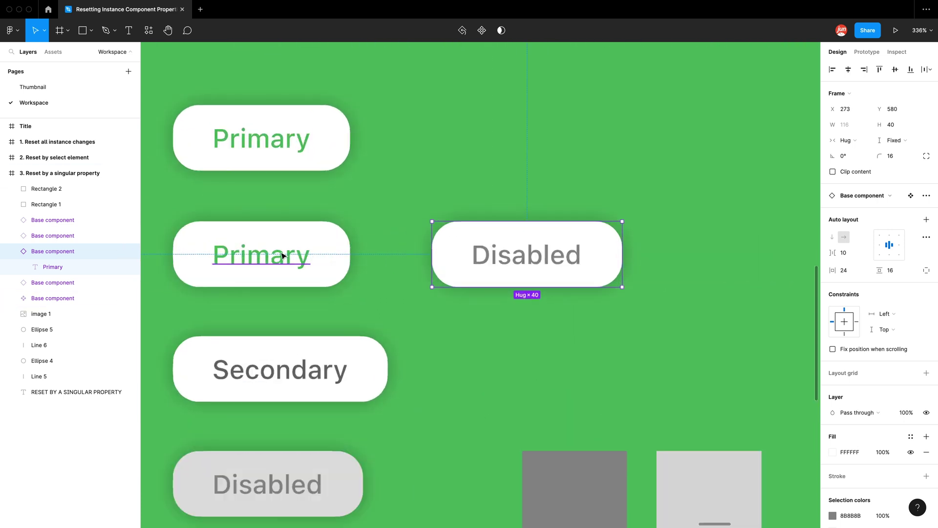
scroll(517, 293, "right", 2)
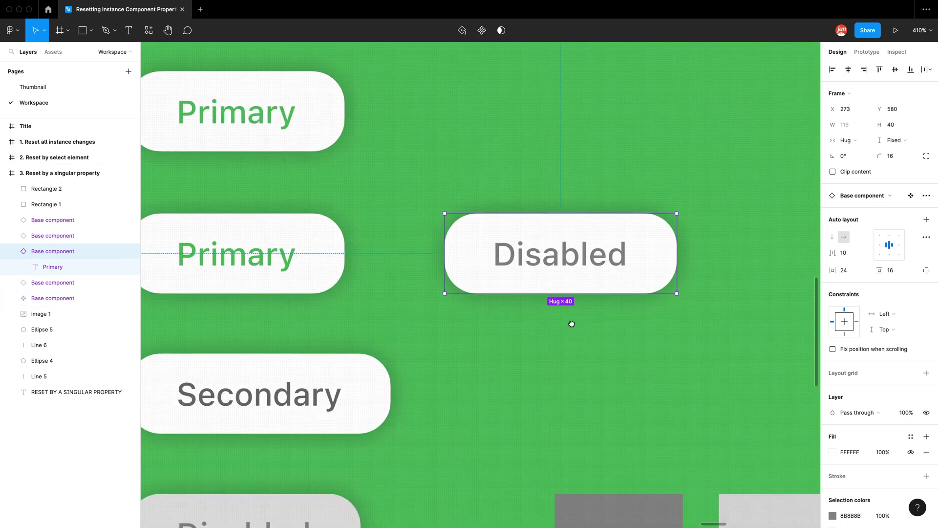
Reset all changes on the Disabled button from instance options, then undo the reset.
left_click(604, 155)
left_click(585, 216)
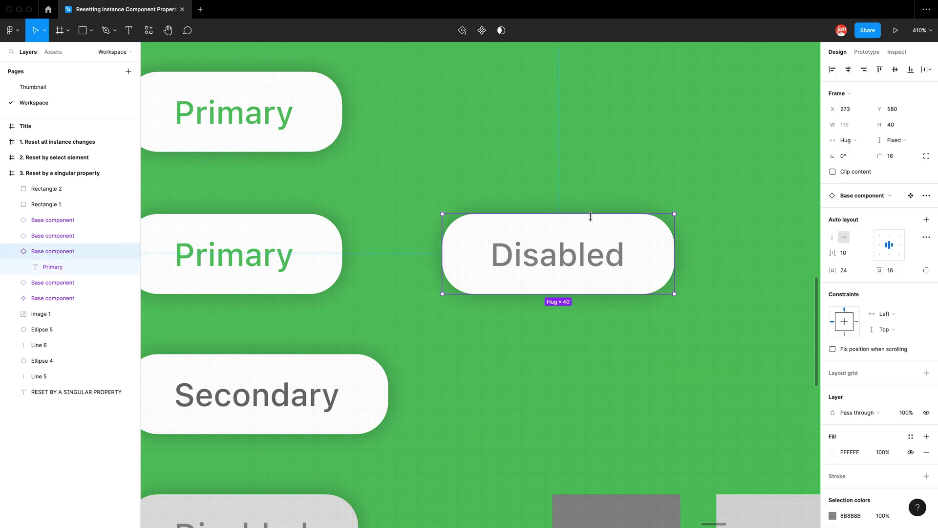
left_click(927, 196)
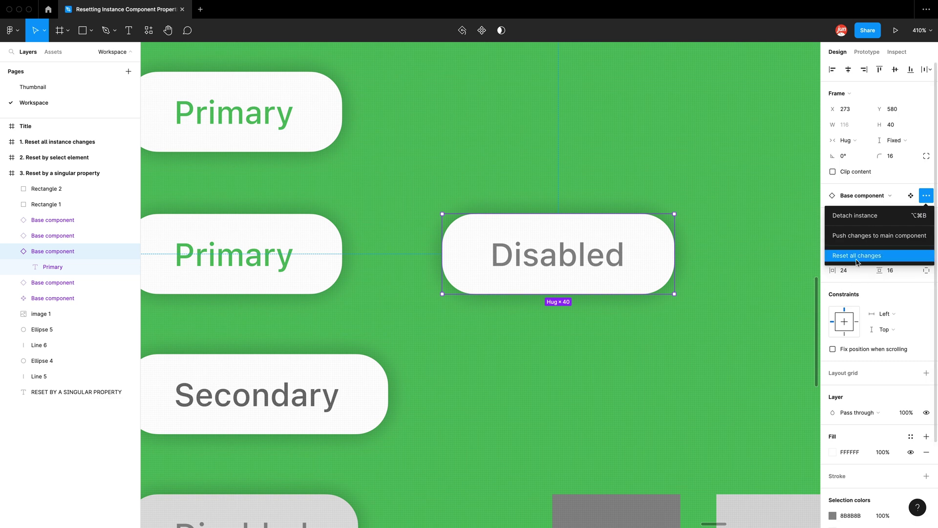
left_click(870, 264)
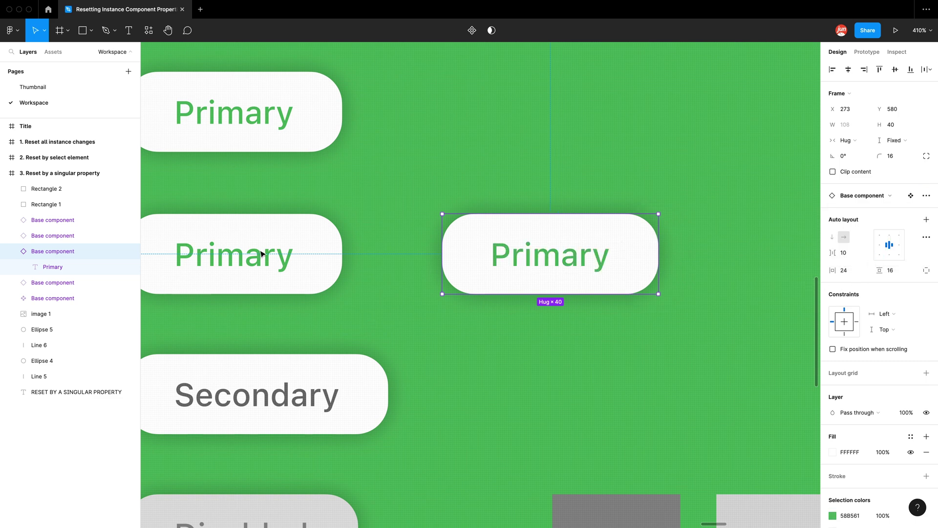
left_click(590, 141)
key("ctrl+z")
key("ctrl+z")
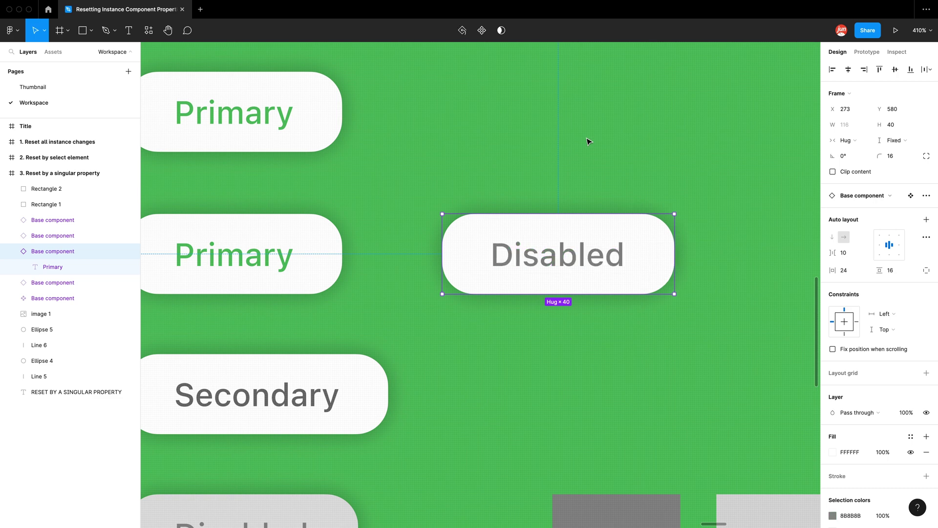
Reset the Disabled button label's fill back to the component's green.
left_click(556, 262)
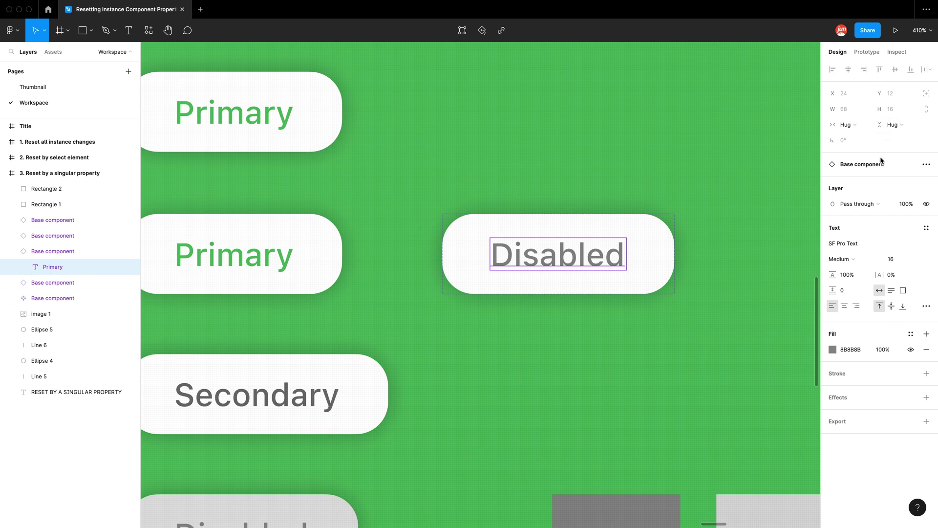
left_click(927, 166)
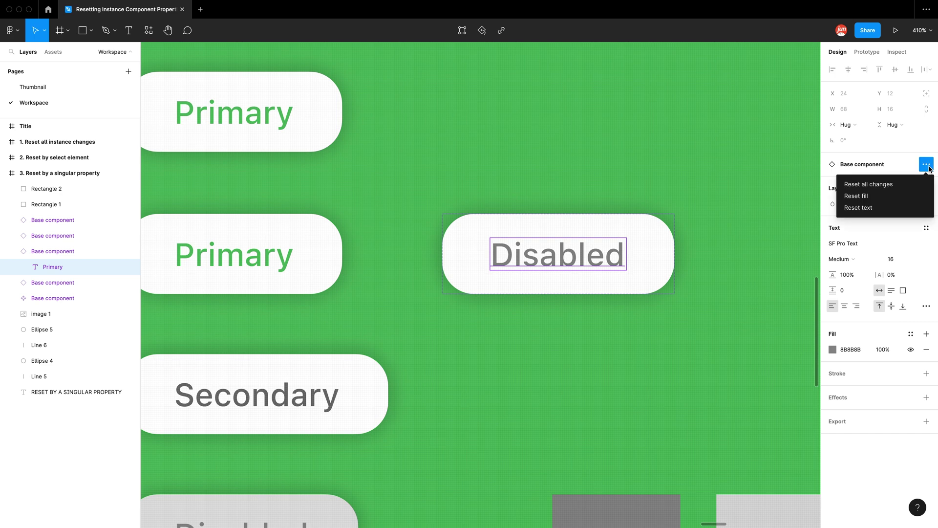
left_click(874, 196)
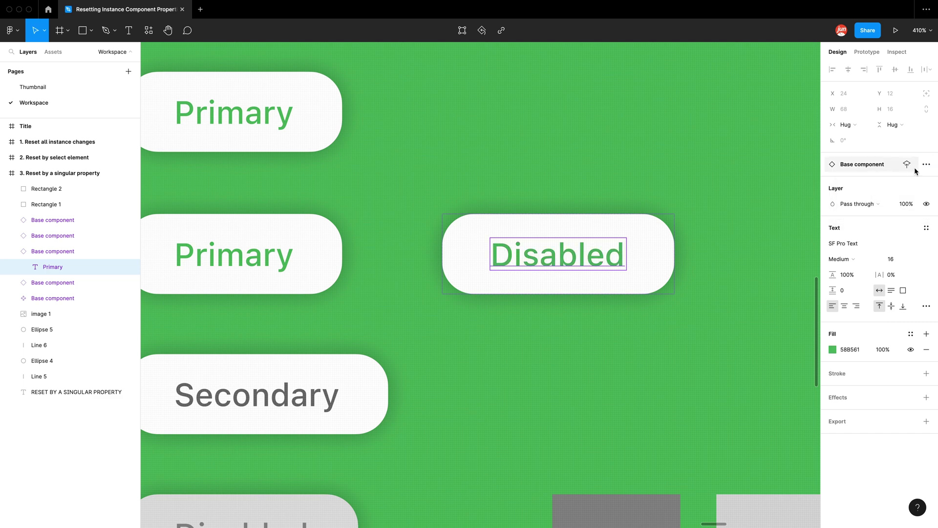
Reset the label's text override so it reads 'Primary' again.
left_click(925, 164)
left_click(878, 195)
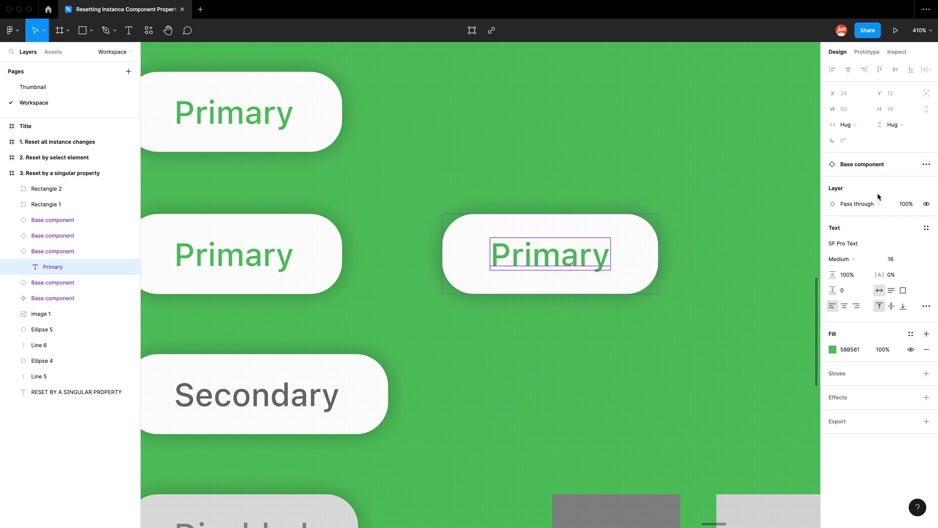
left_click(796, 205)
key("Home")
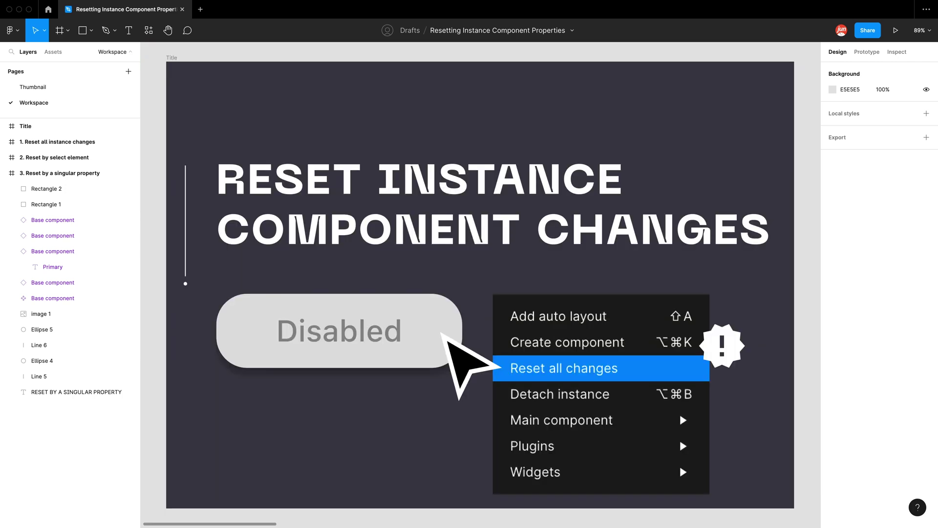